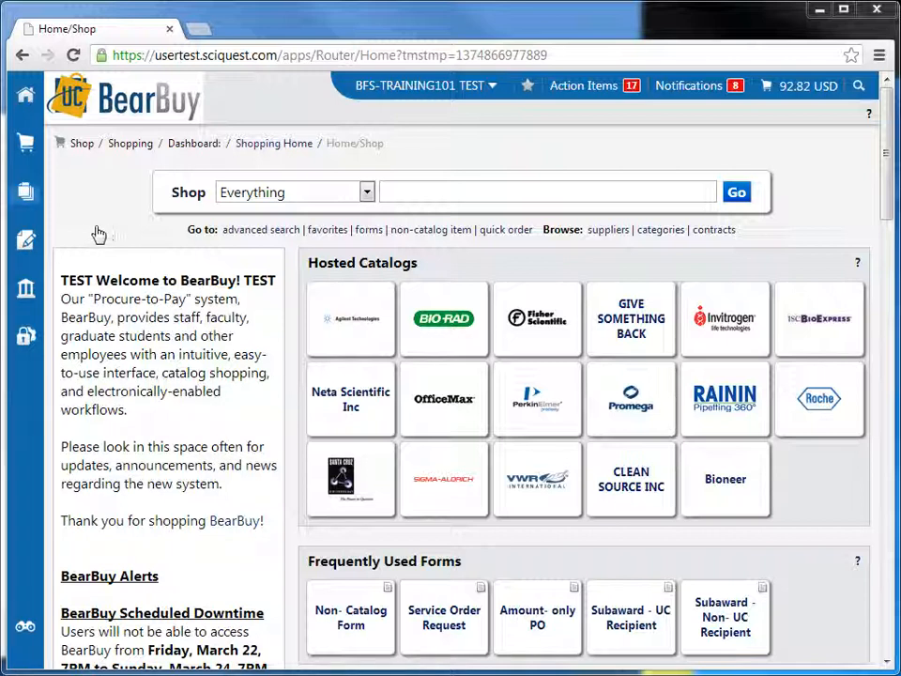
Step: Search all documents across all dates for the purchase order by its PO number
mouse_move(26, 195)
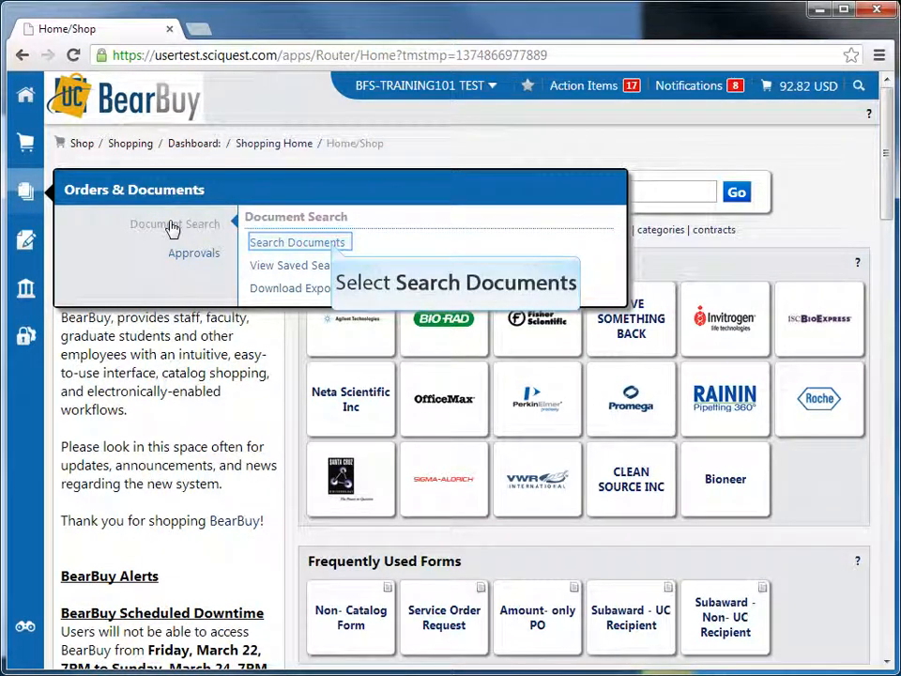
click(327, 243)
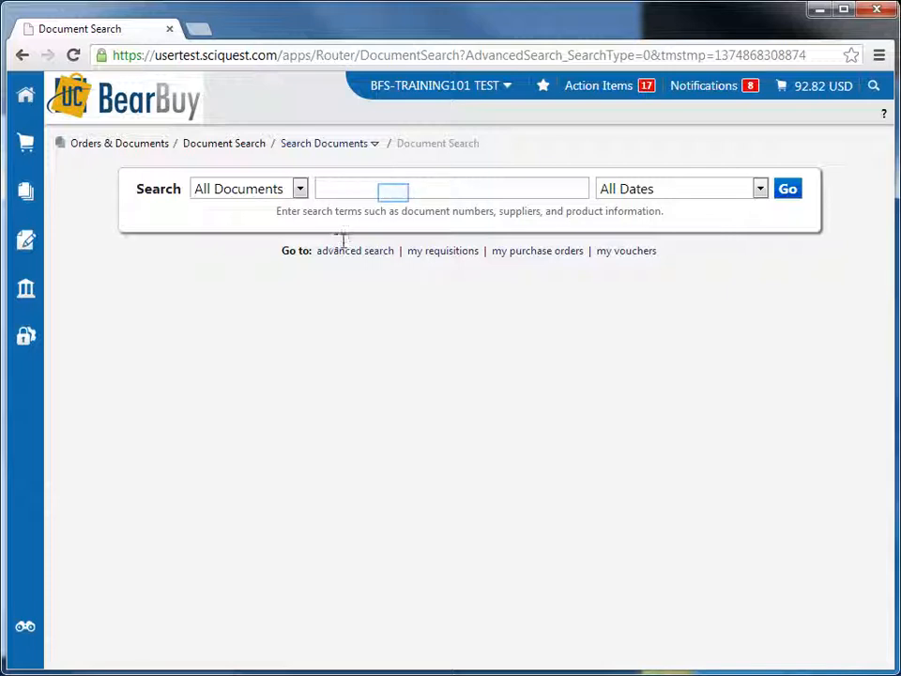
click(395, 192)
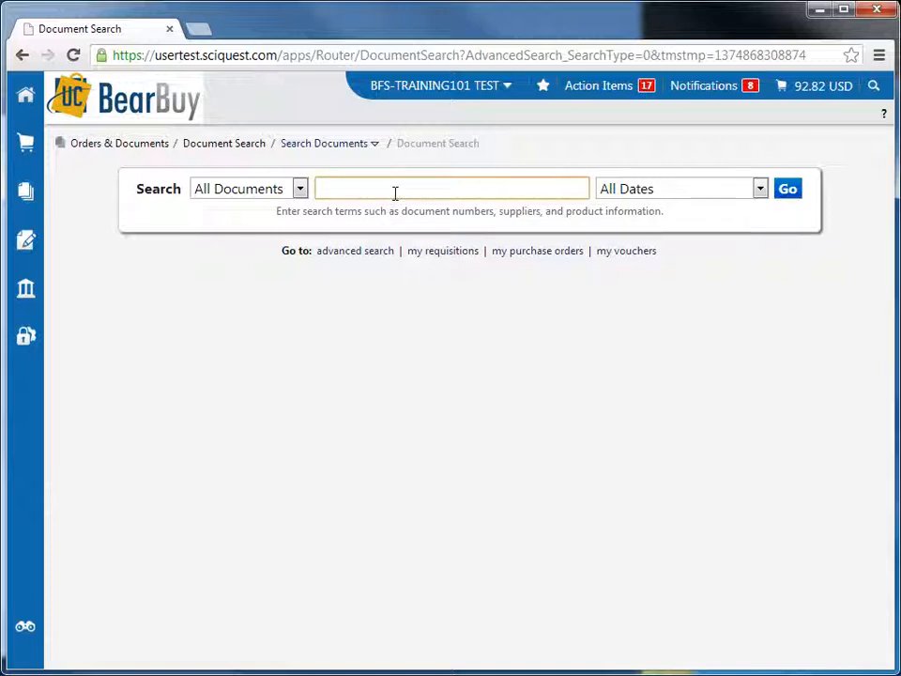
text(BB)
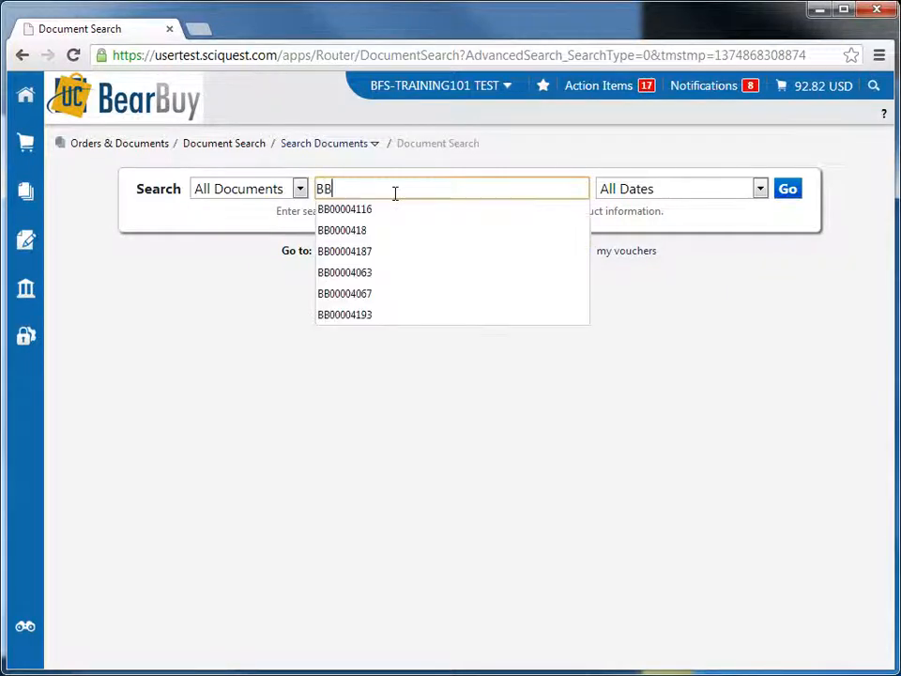
text(00)
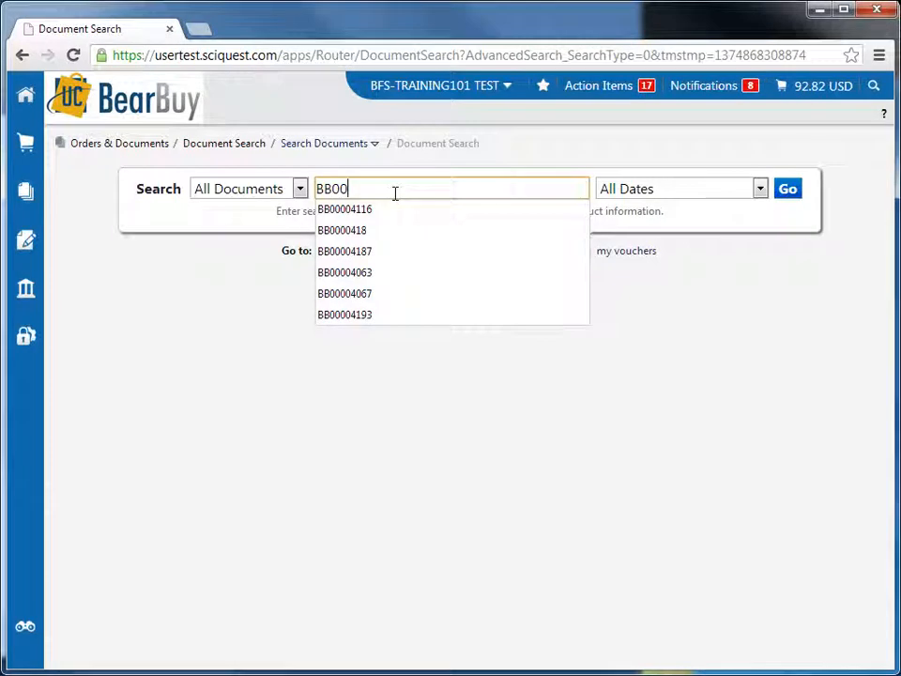
text(900572)
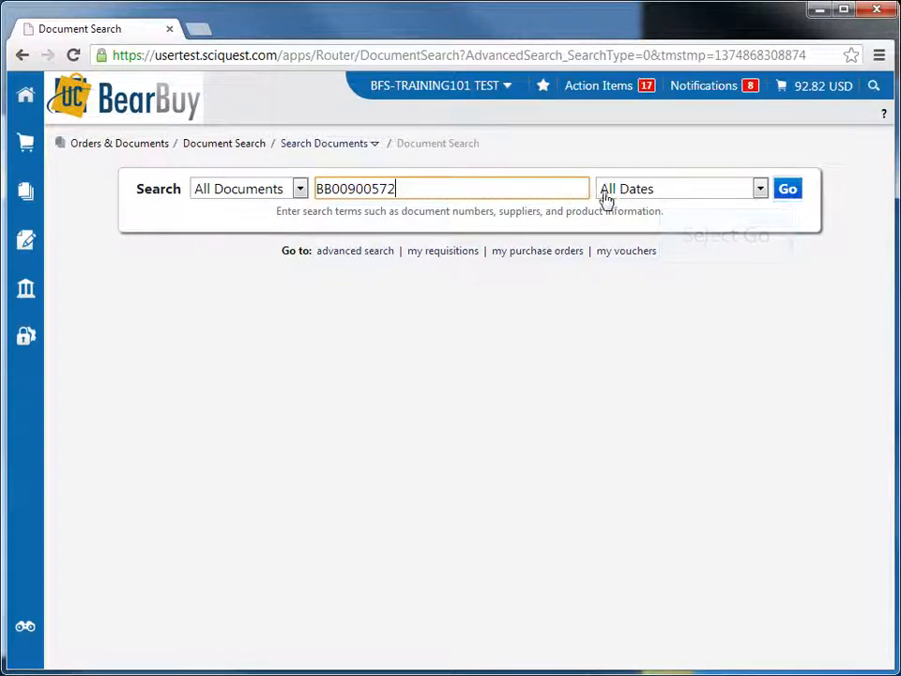
click(790, 192)
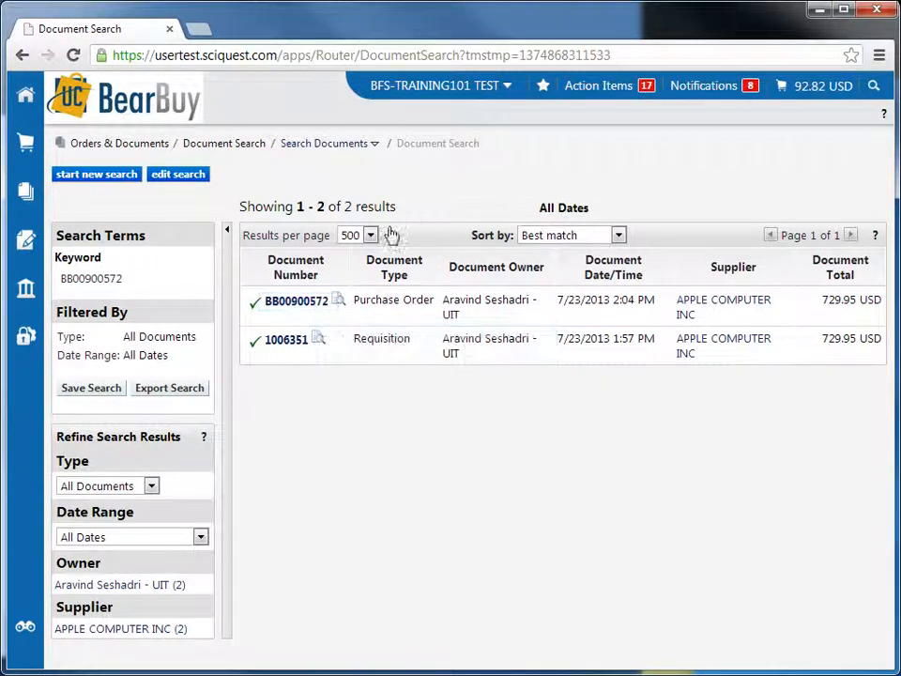
Step: Open the Apple Computer purchase order from the results and create a quantity receipt for it
click(315, 304)
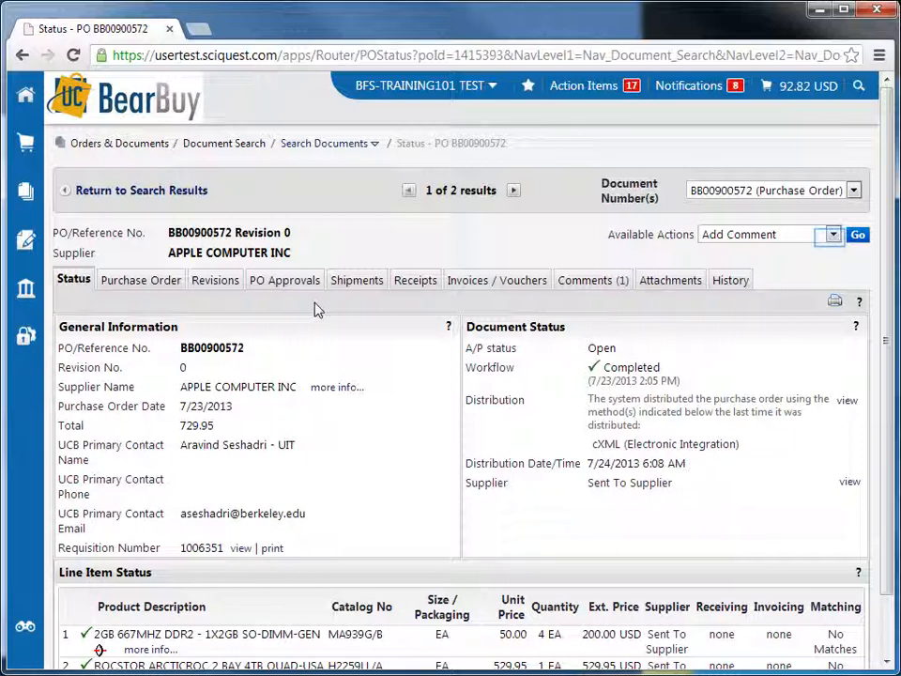
click(833, 235)
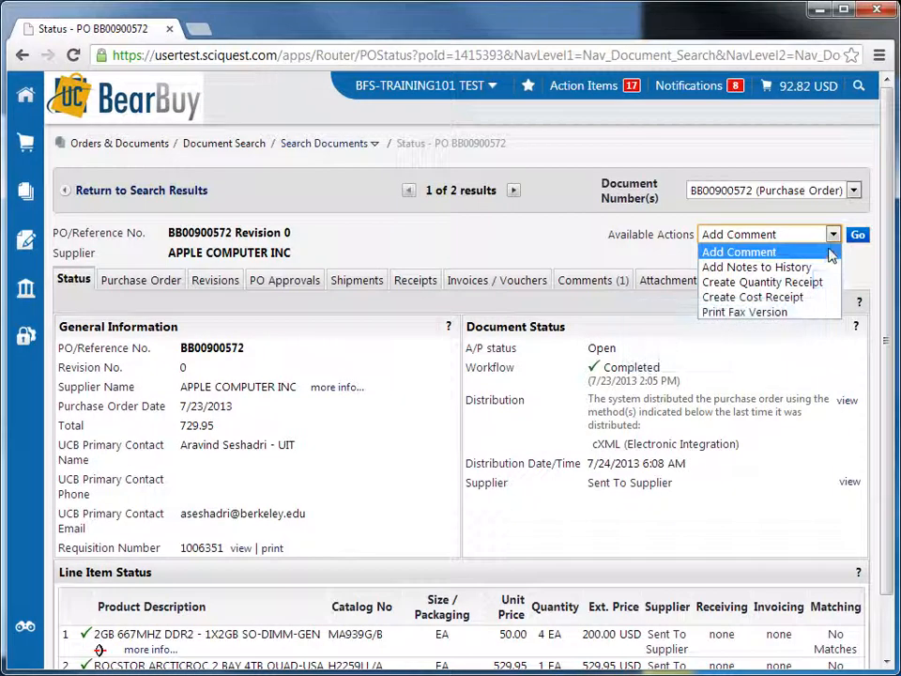
click(762, 281)
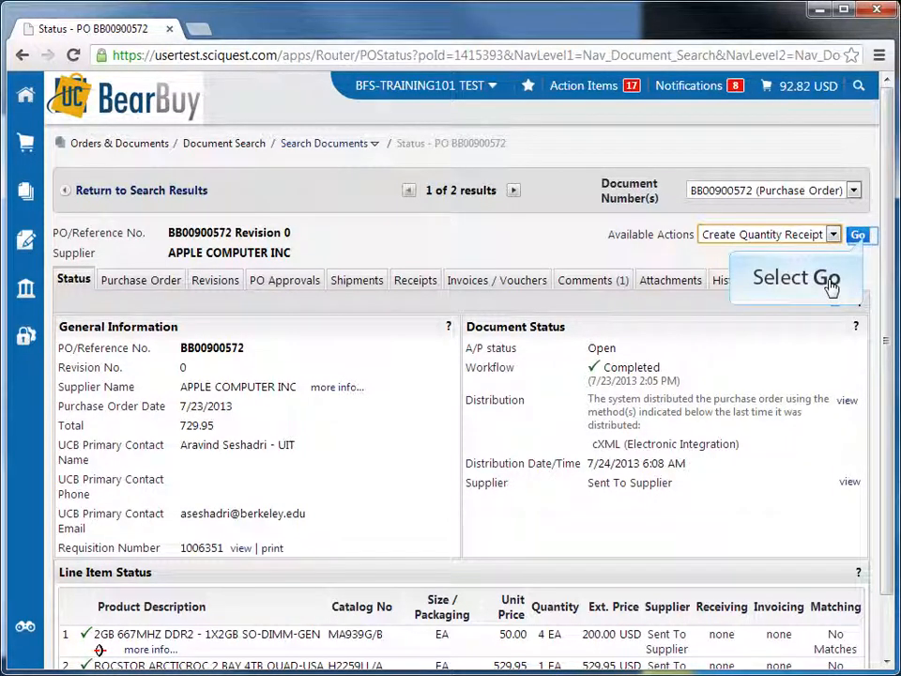
click(858, 236)
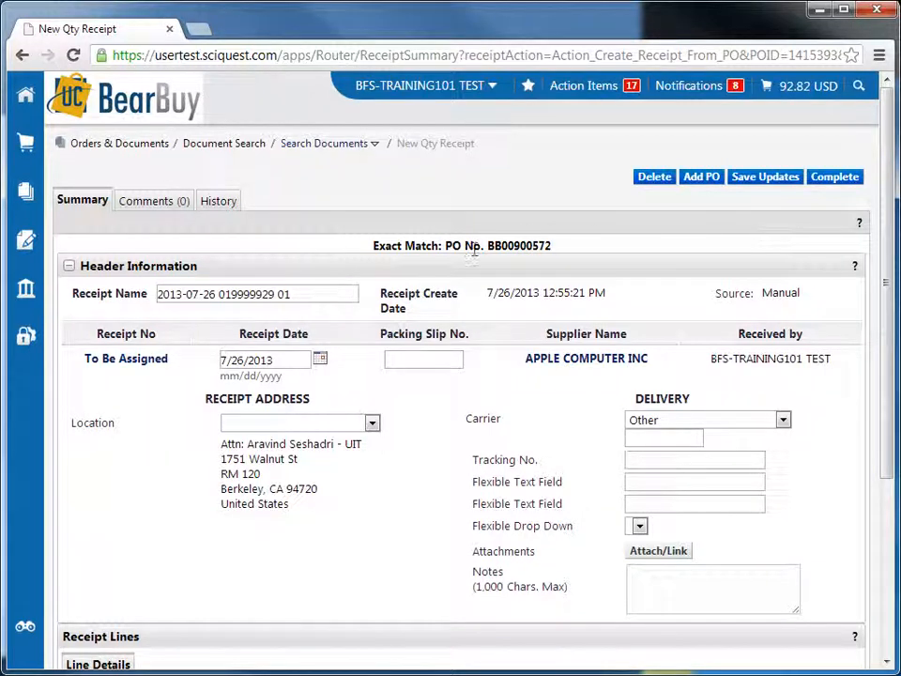
Step: Replace the receipt name with "CSP Apple FEPRO"
drag(319, 296, 156, 295)
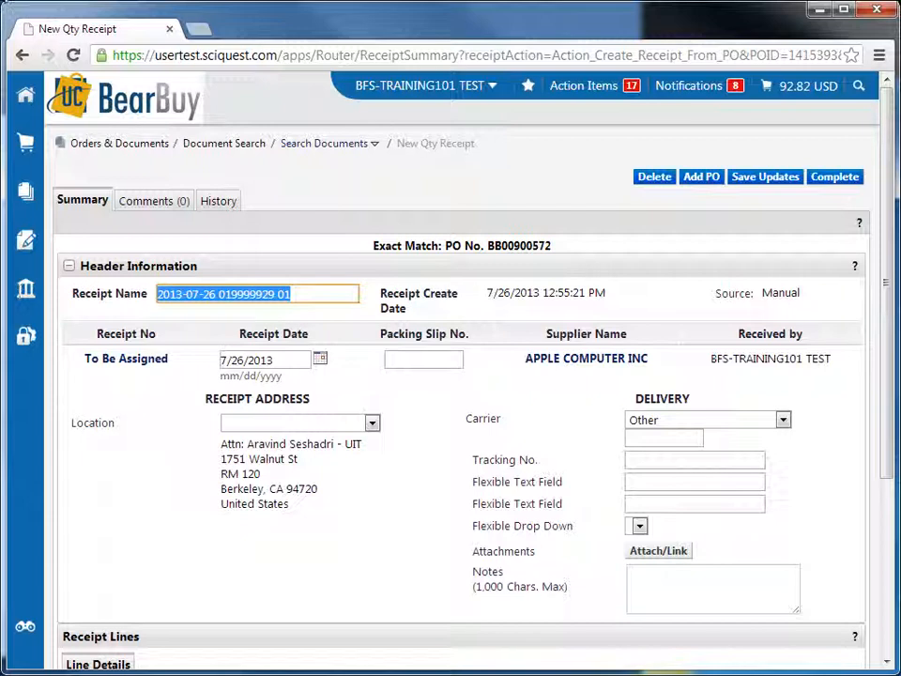
text(CSP)
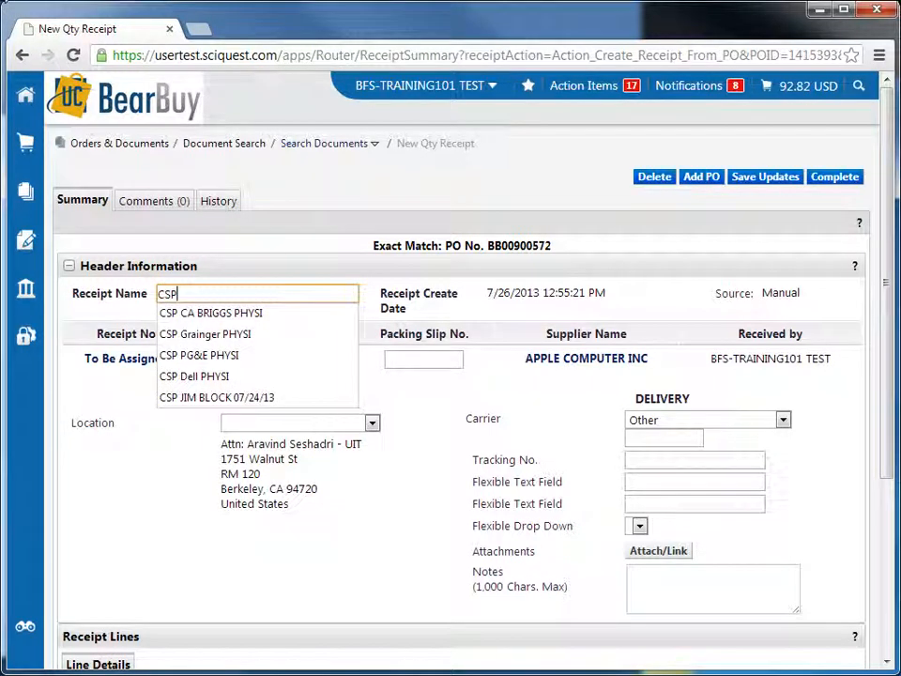
text( A)
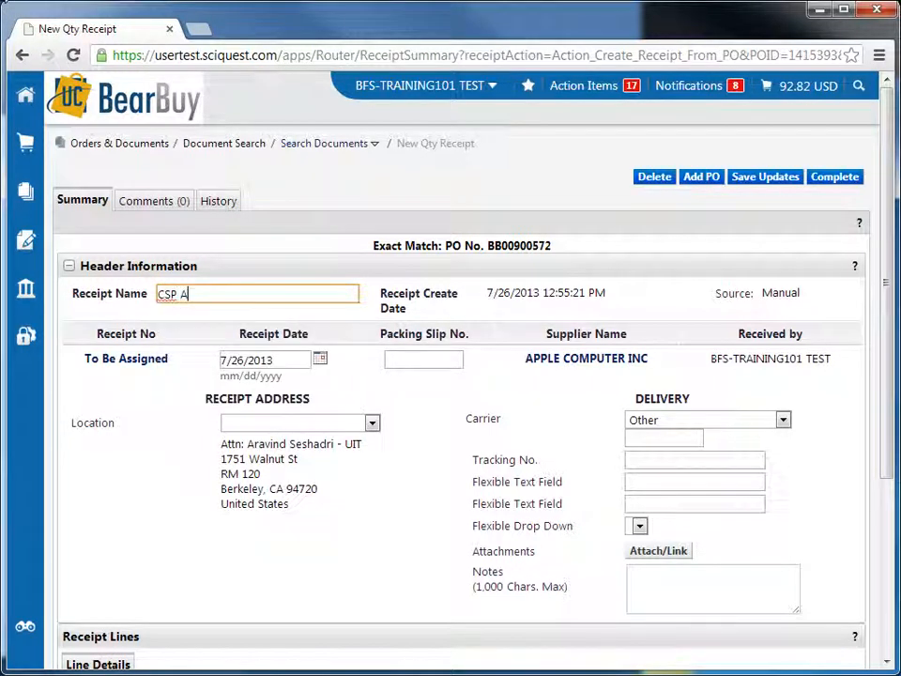
text(pple FEPRO)
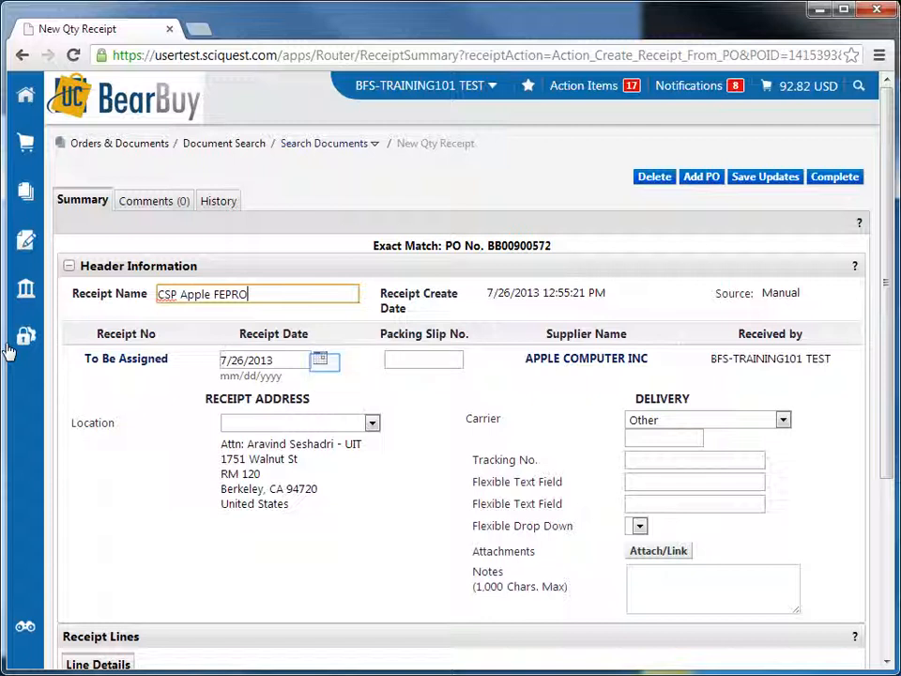
Step: Set the receipt date to 06/30/2013 using the calendar
click(323, 365)
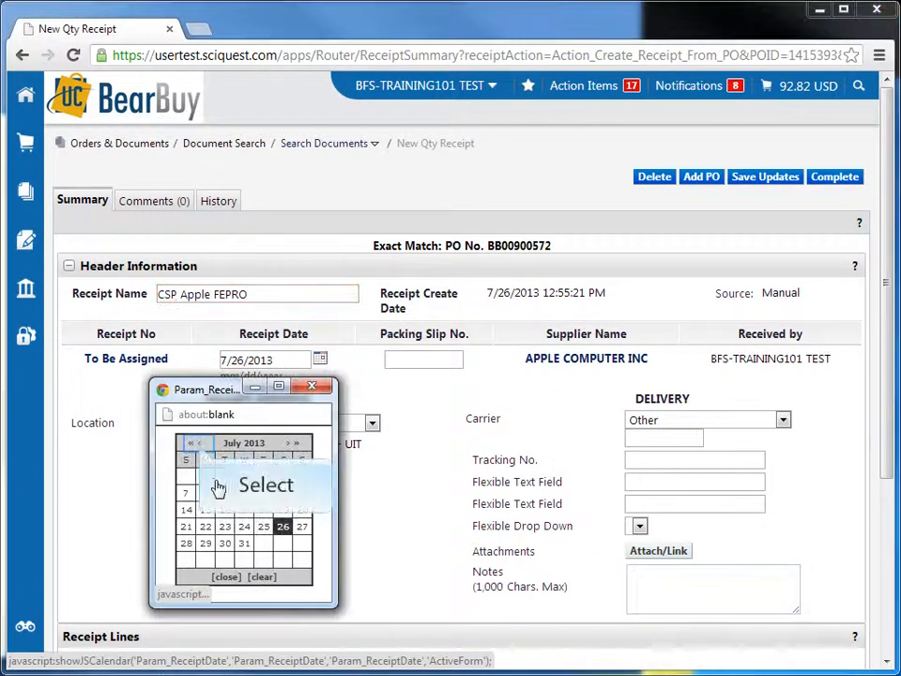
click(199, 449)
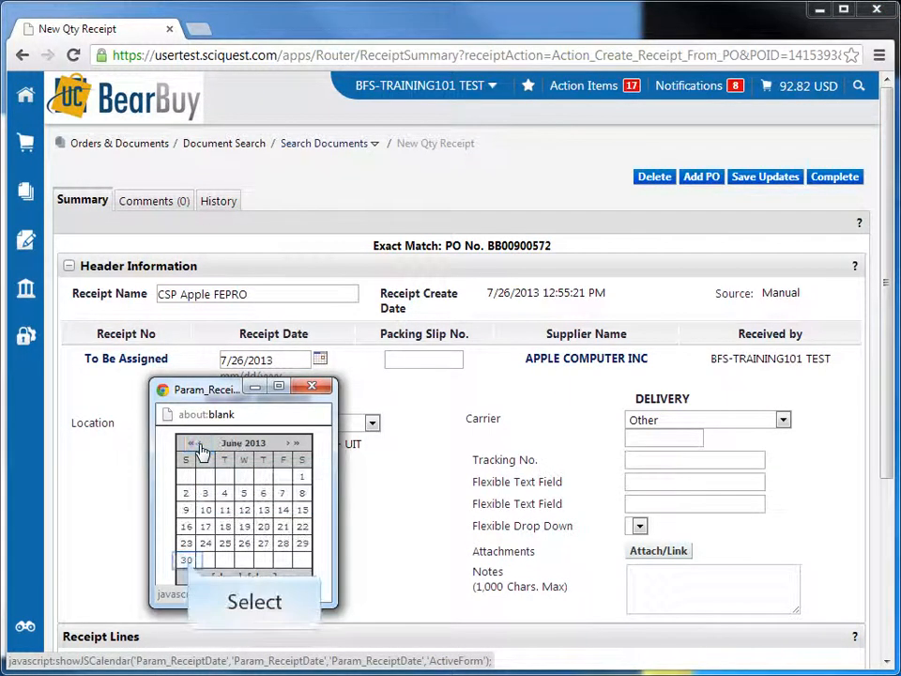
click(186, 561)
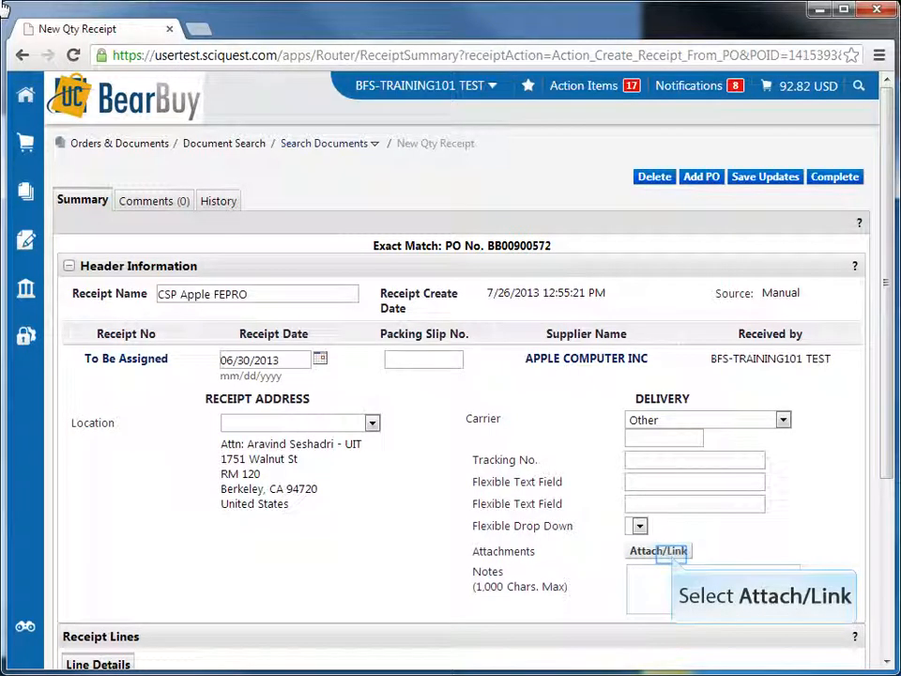
Step: View the receipt's options for attaching or linking documents and close them without adding anything
click(674, 558)
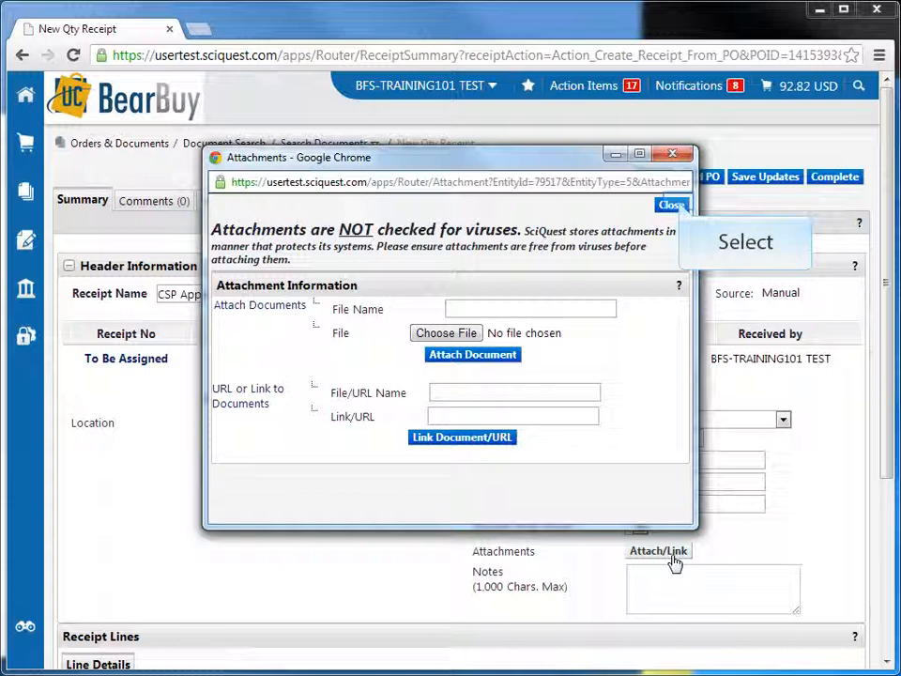
click(672, 205)
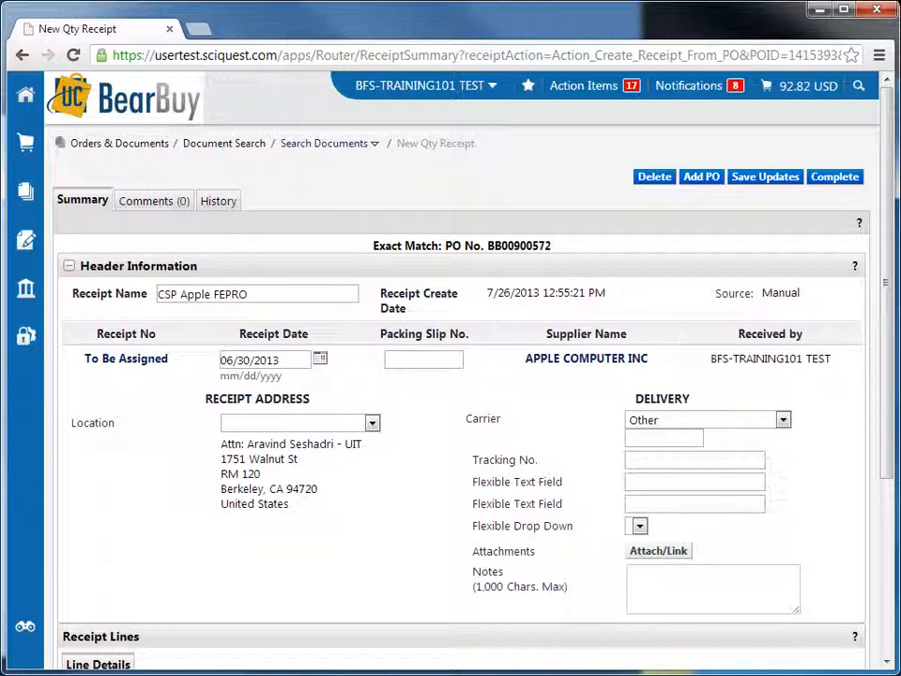
Step: Remove the 2GB 667MHZ DDR2 memory line from the receipt lines
scroll(335, 582, down, 3)
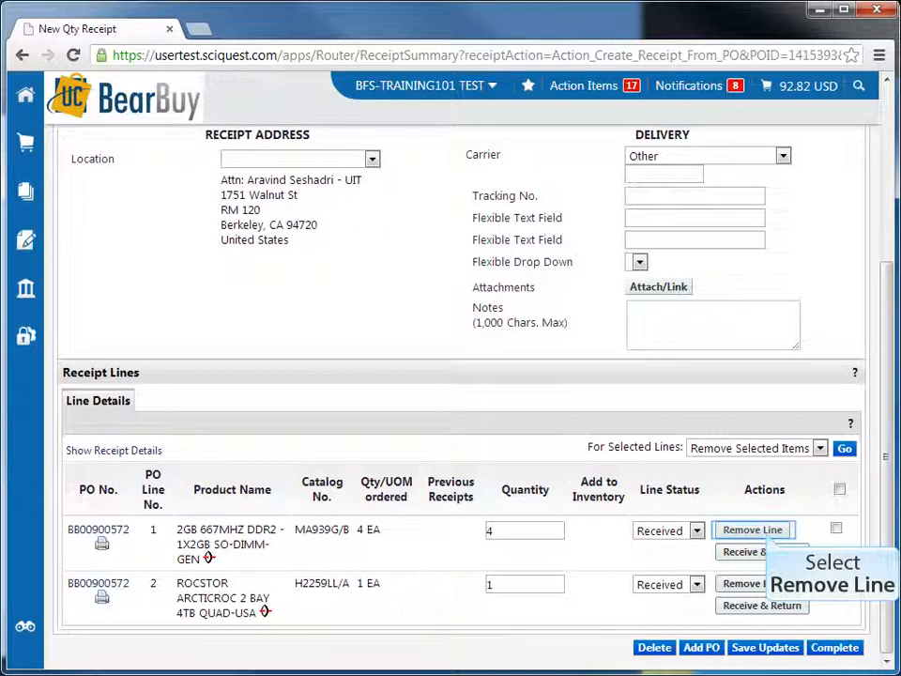
click(762, 532)
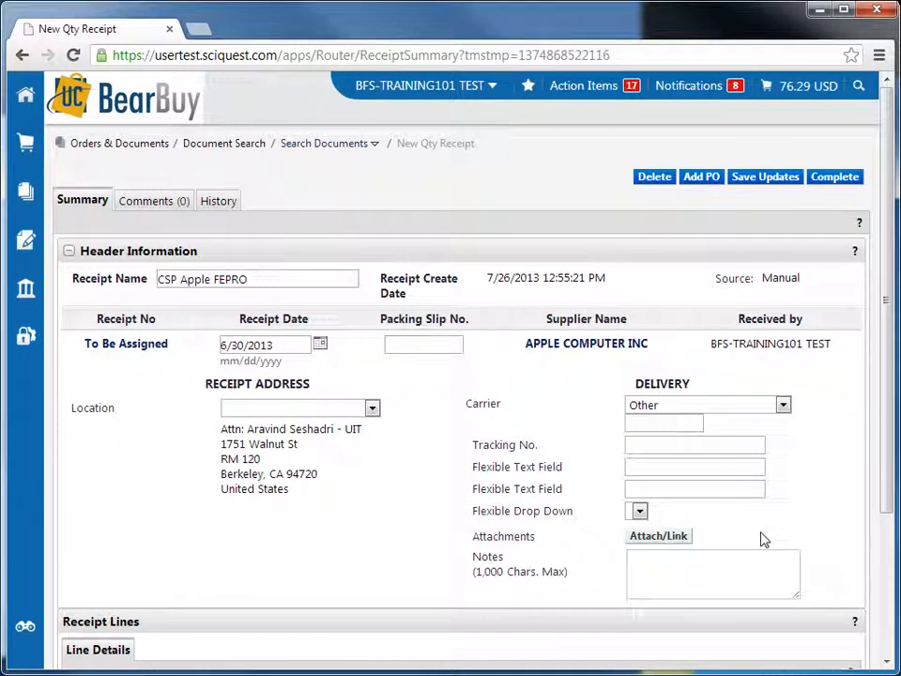
Step: Check the line status choices for the ROCSTOR ARCTICROC line, keep it as Received, and finalize the receipt
scroll(765, 541, down, 2)
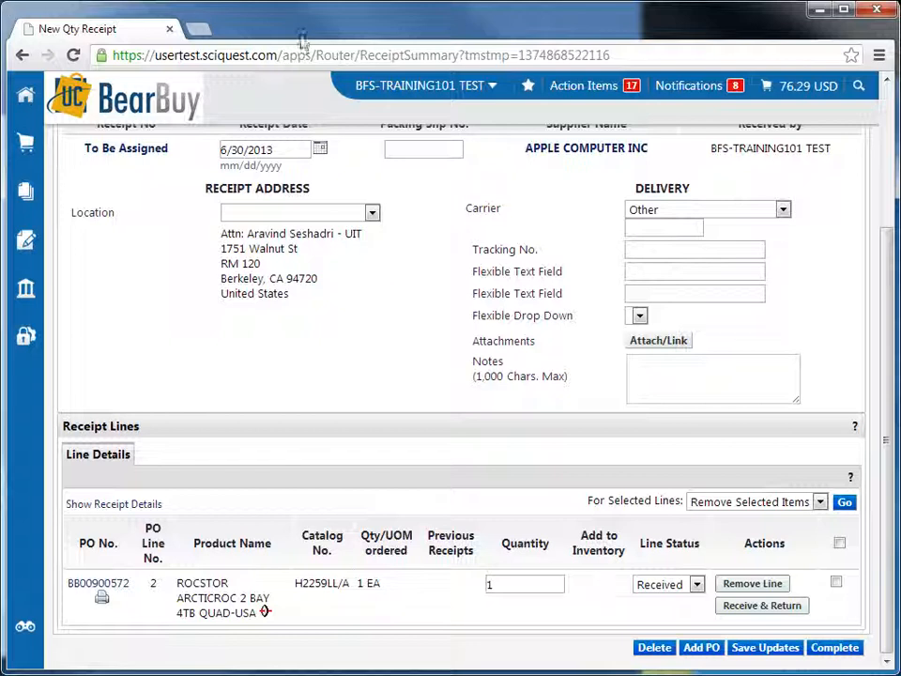
click(696, 584)
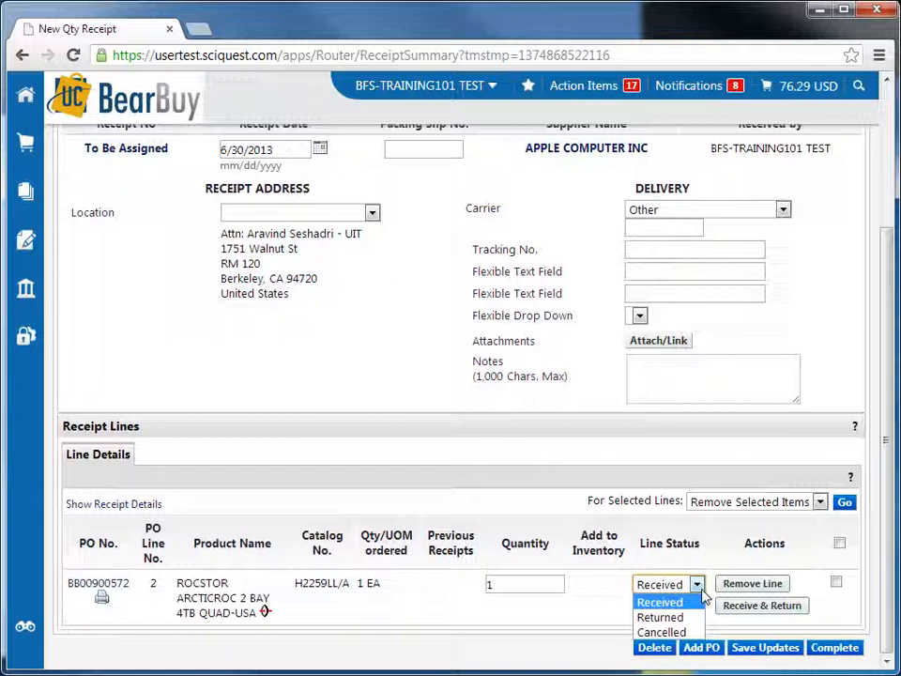
click(702, 593)
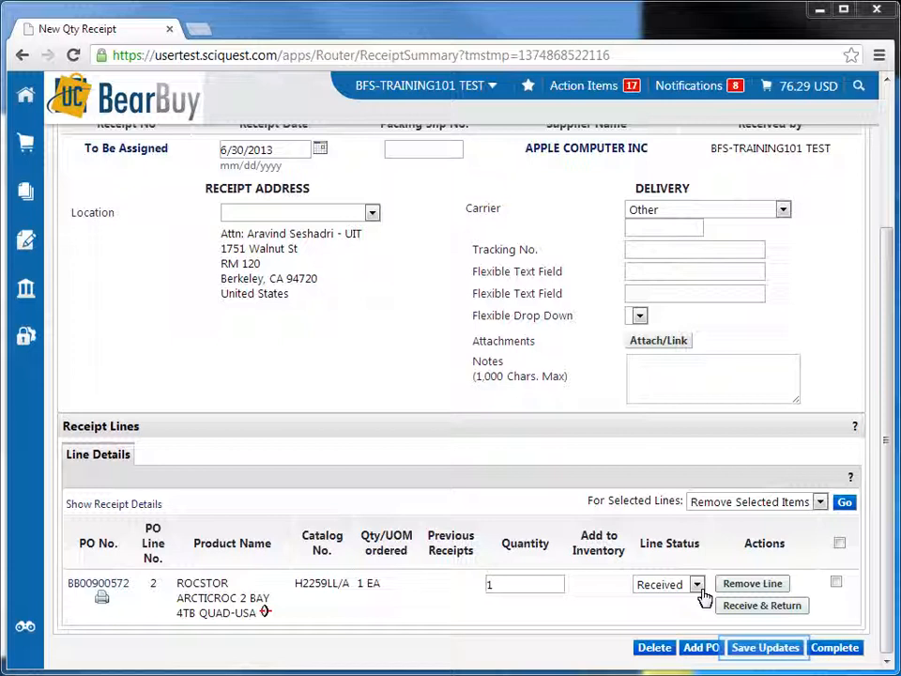
click(757, 647)
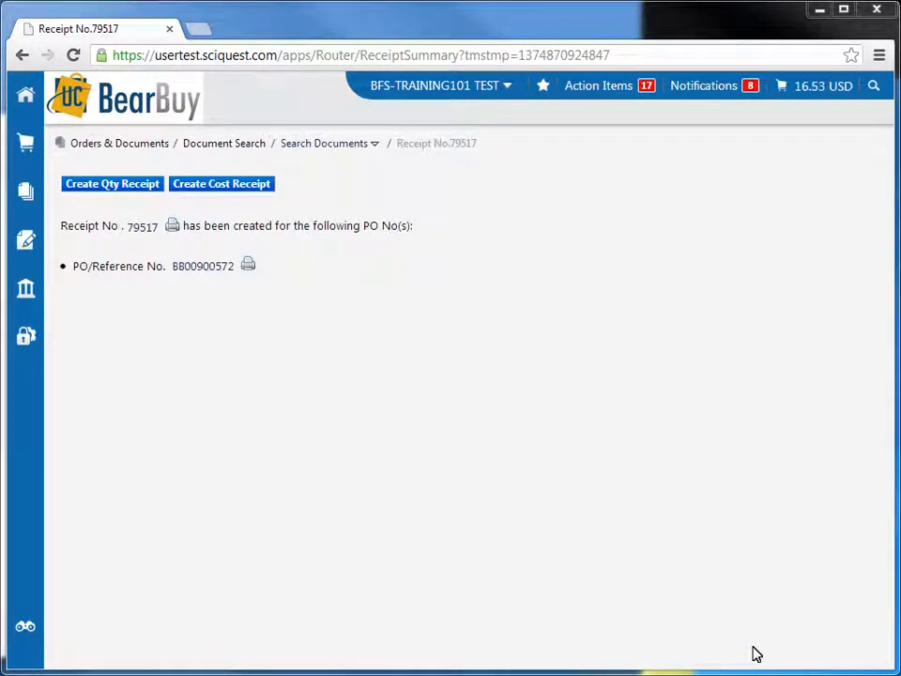
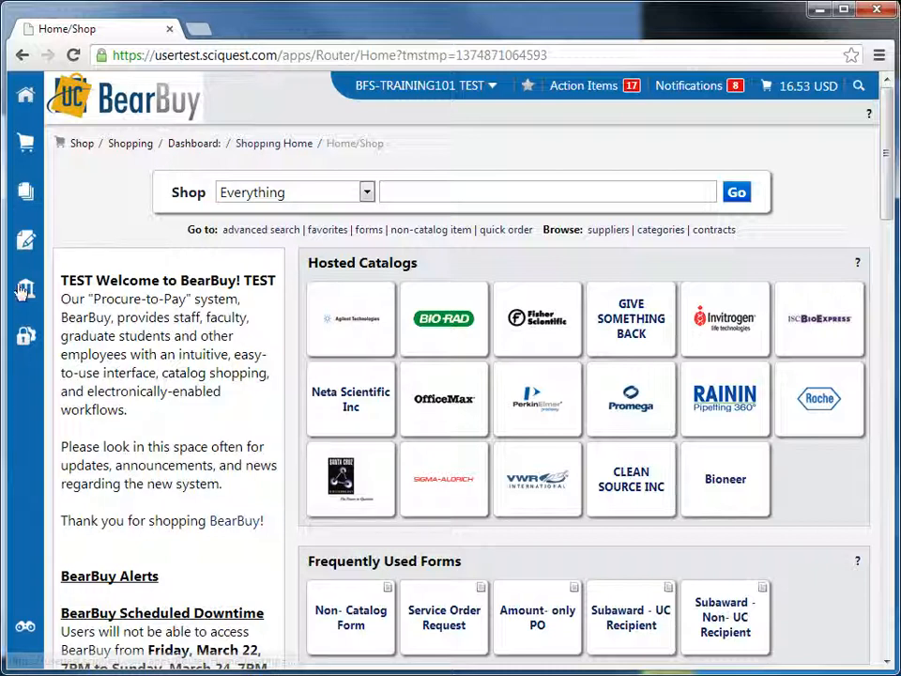
Step: Open the receipt search form under Accounts Payable and look over its available search criteria
mouse_move(24, 191)
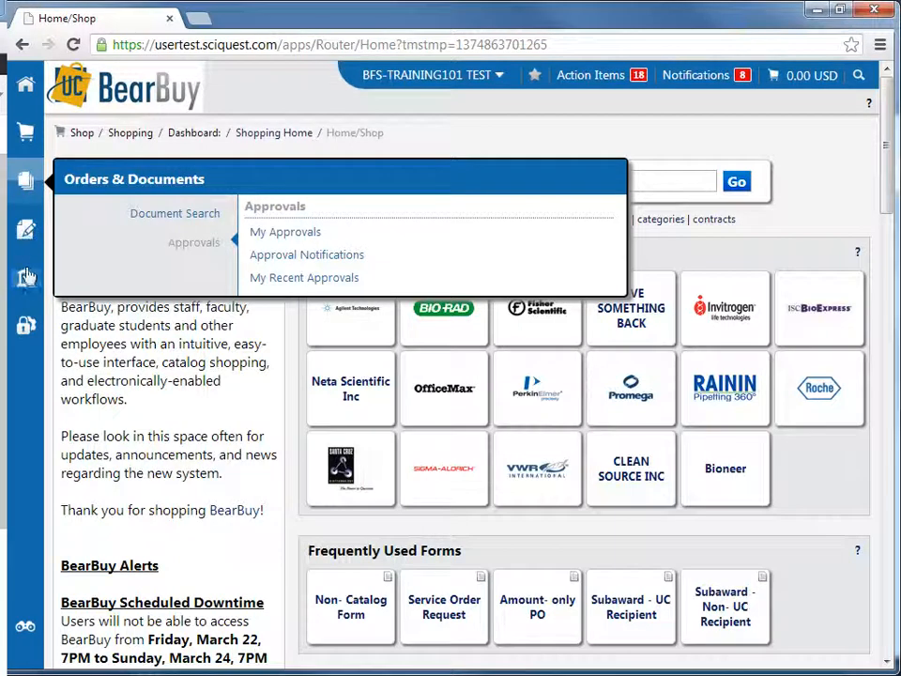
mouse_move(26, 280)
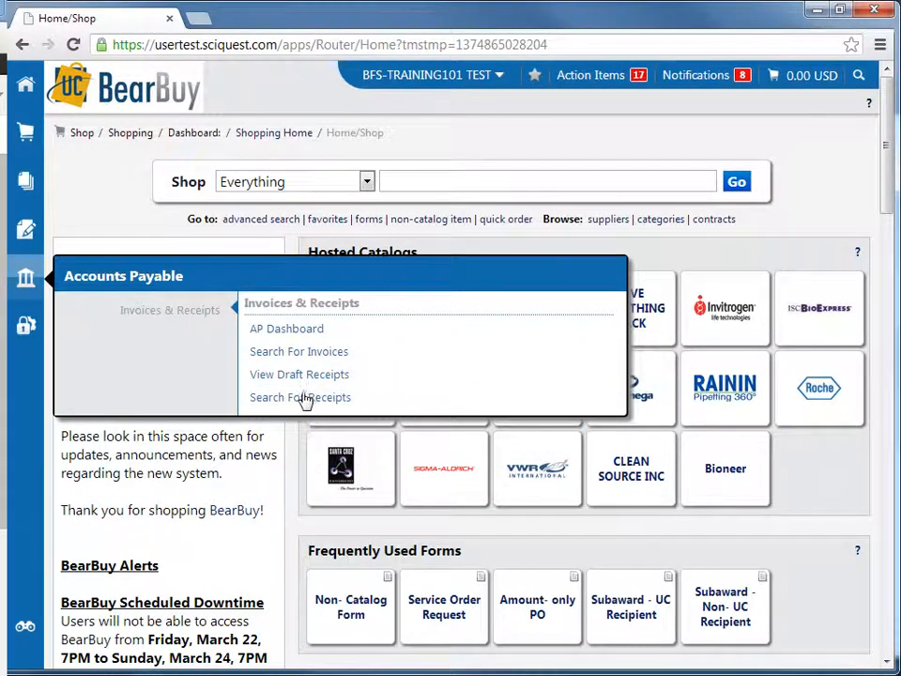
click(305, 400)
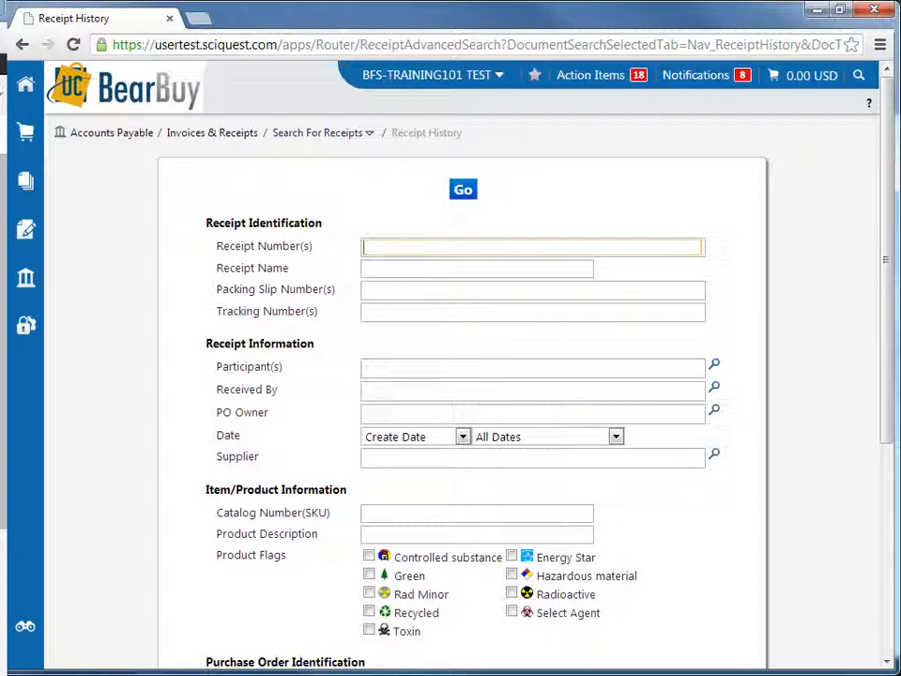
click(303, 397)
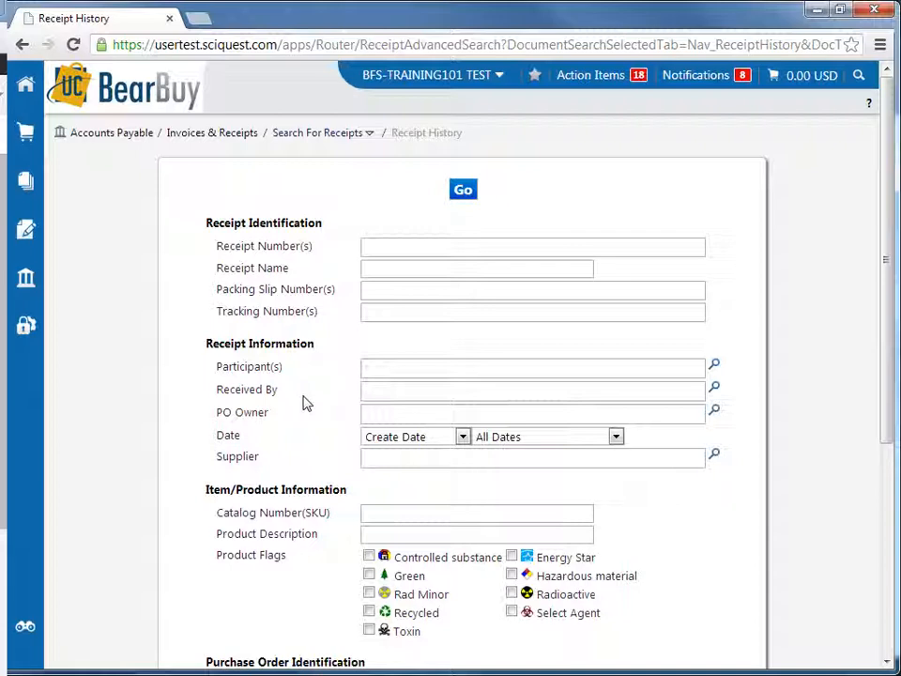
scroll(305, 399, down, 5)
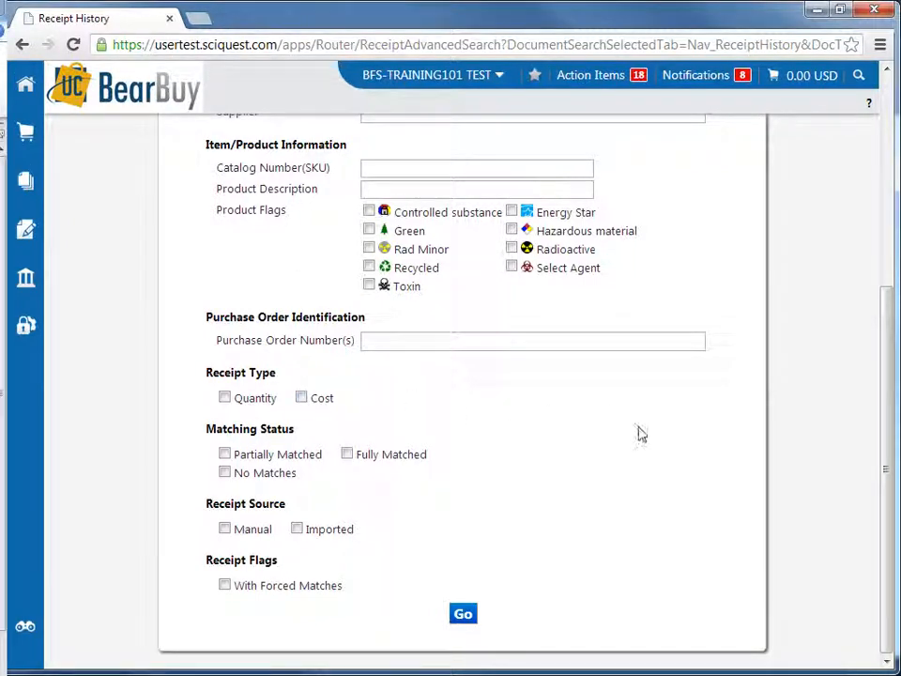
scroll(811, 596, up, 5)
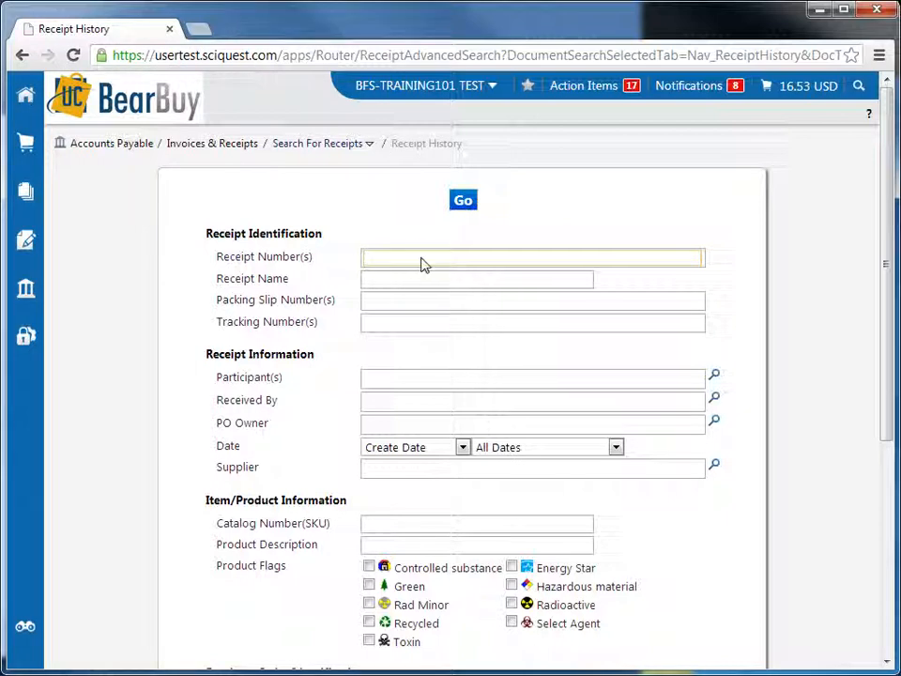
Step: Search for receipt number 79518 and open that receipt from the results
text(79518)
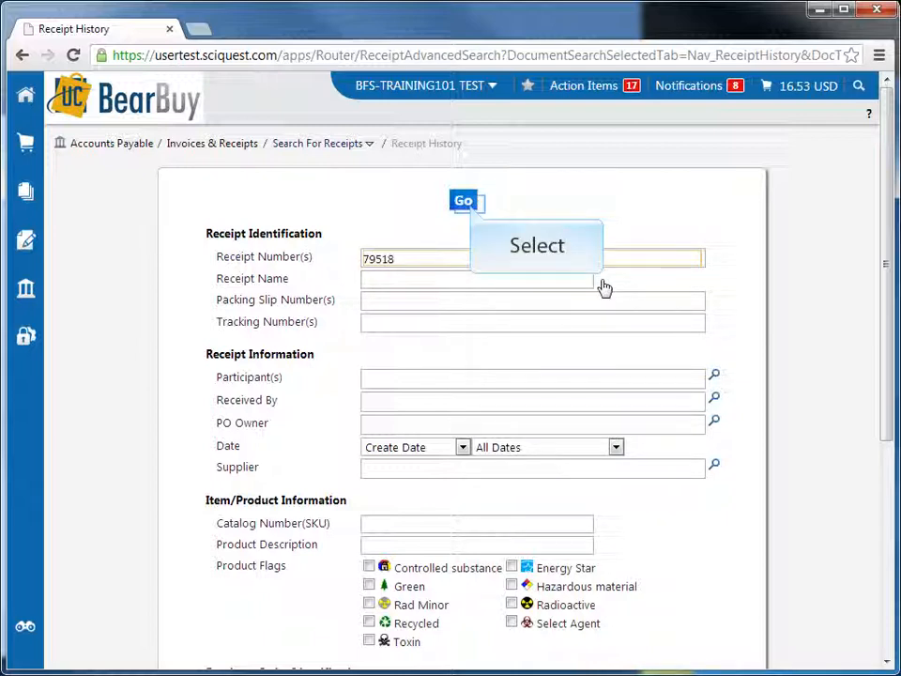
click(463, 202)
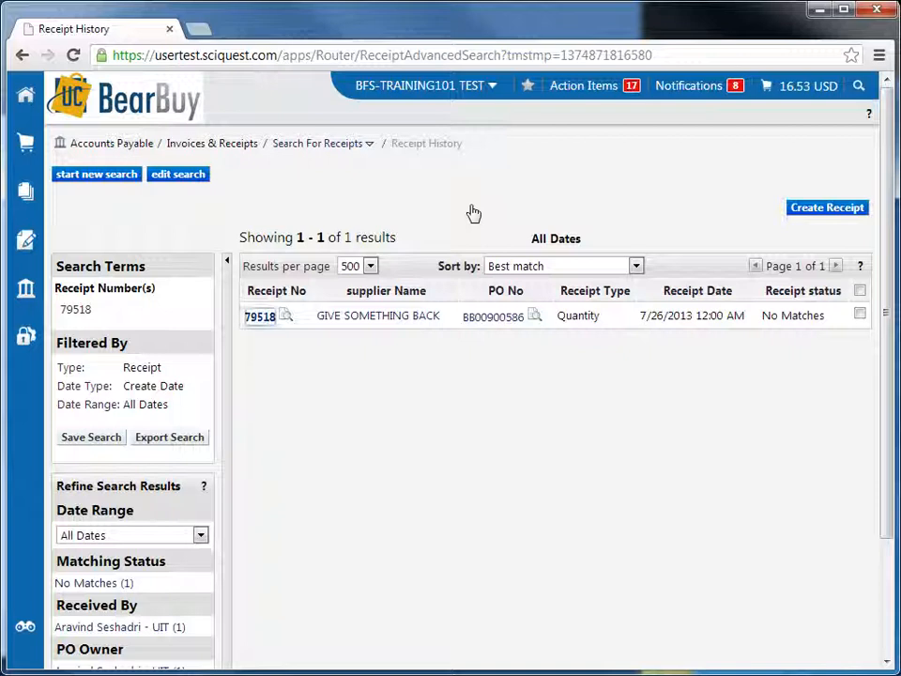
click(260, 317)
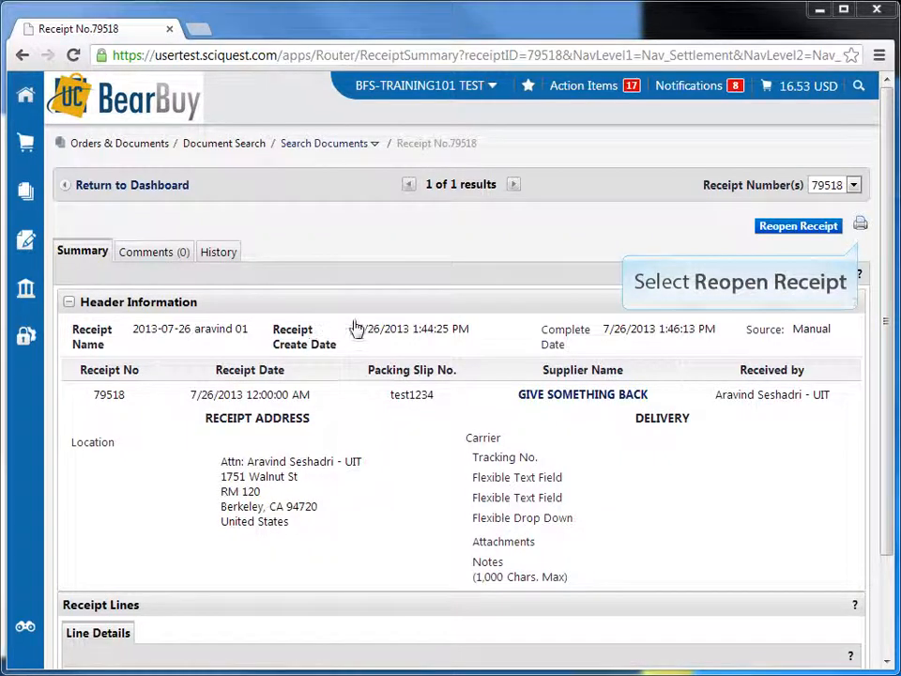
Step: Reopen the receipt with the reason "Reopening receipt to correct quantity received." and email notification to the person who received it
click(800, 228)
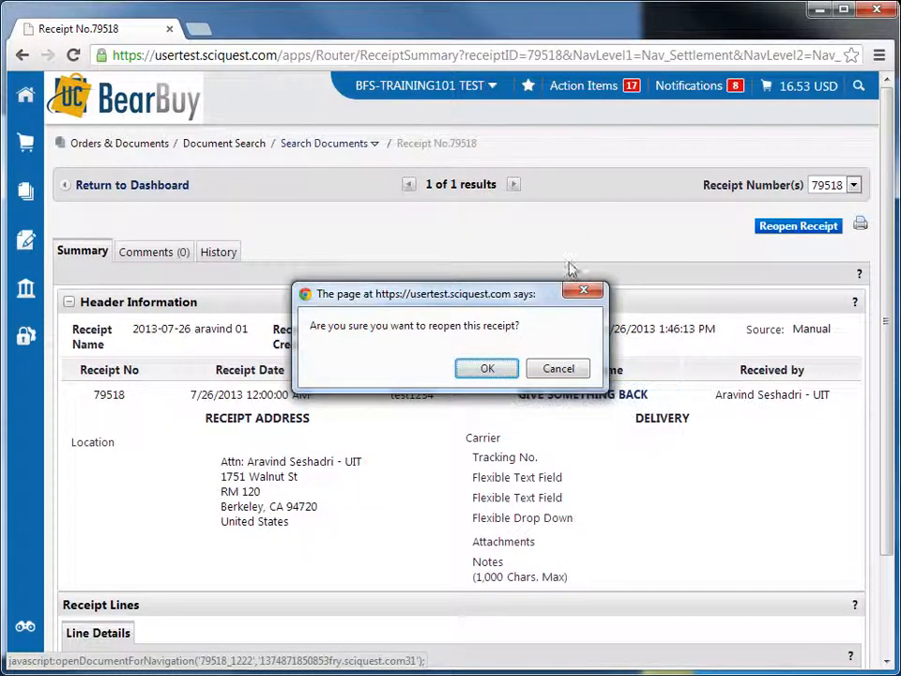
click(488, 369)
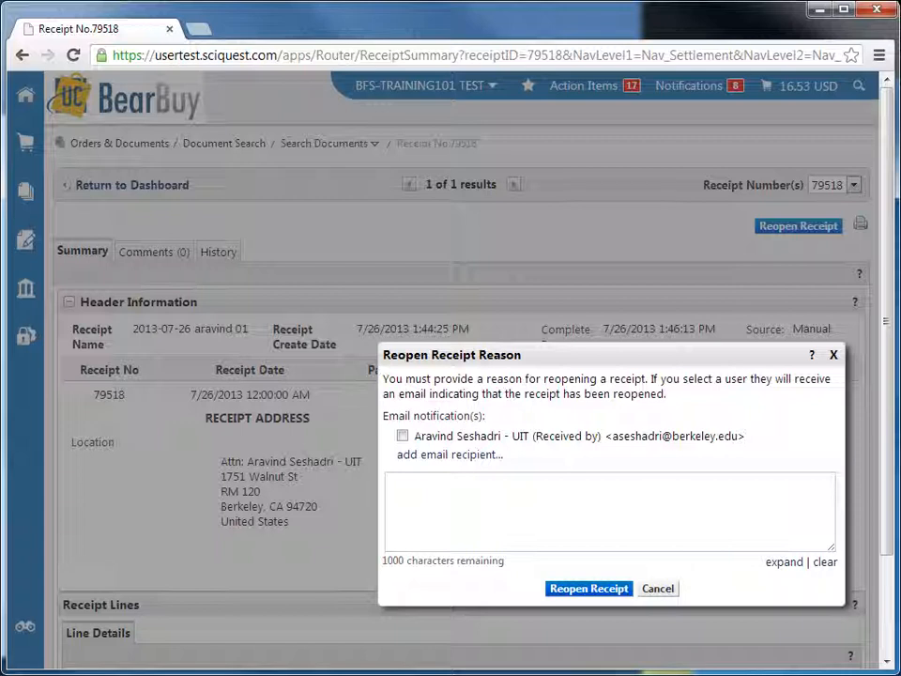
click(462, 490)
text(Re)
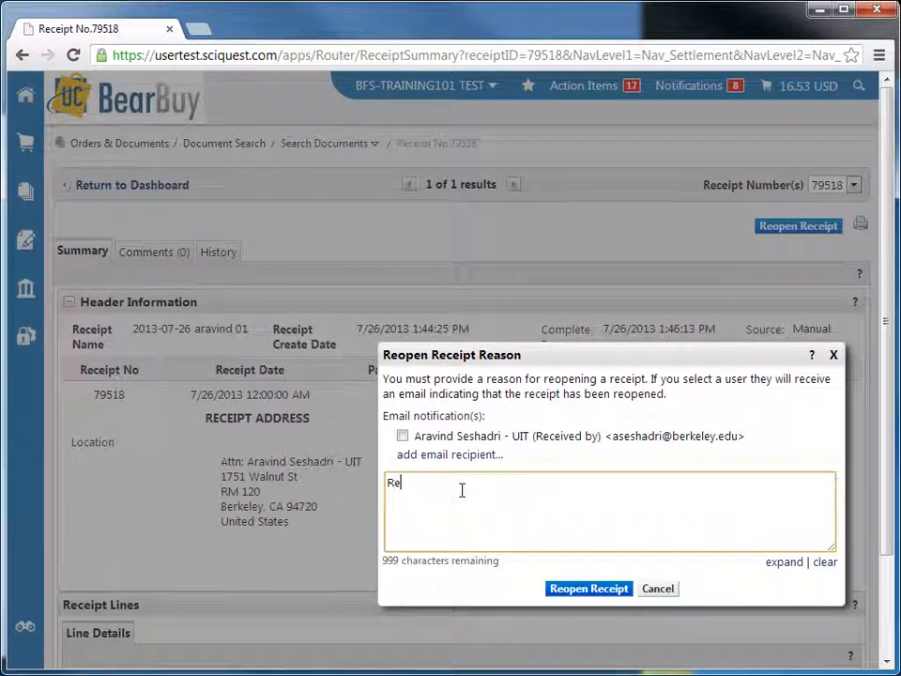
text(opening receipt to correct)
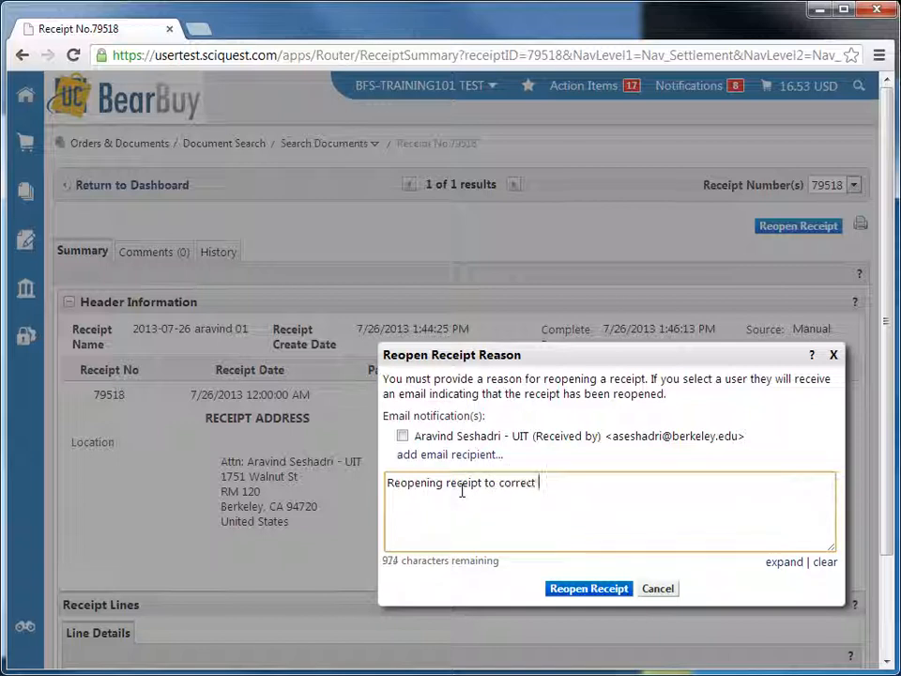
text(quantity received.)
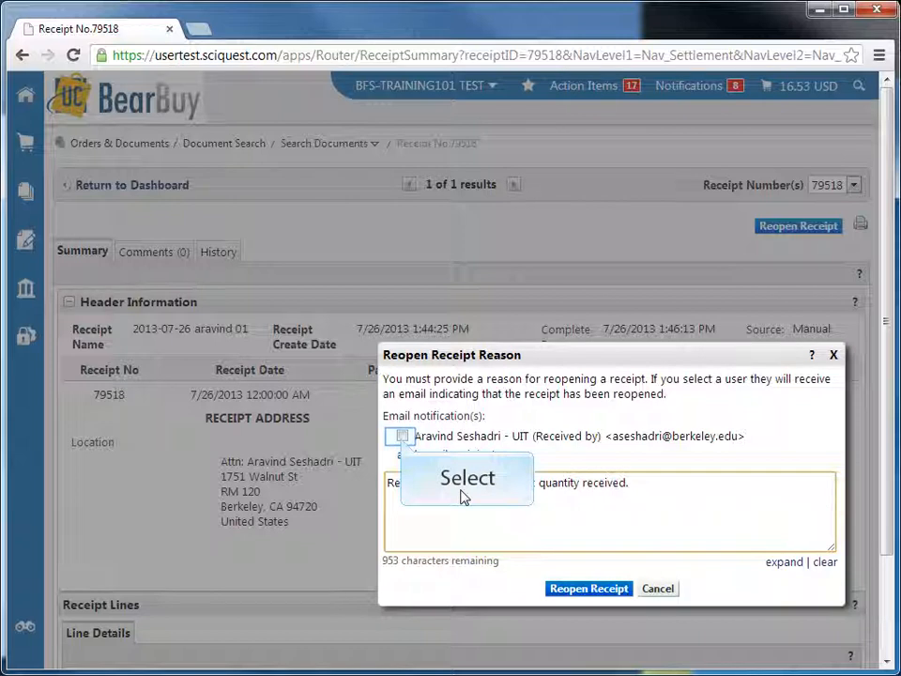
click(402, 436)
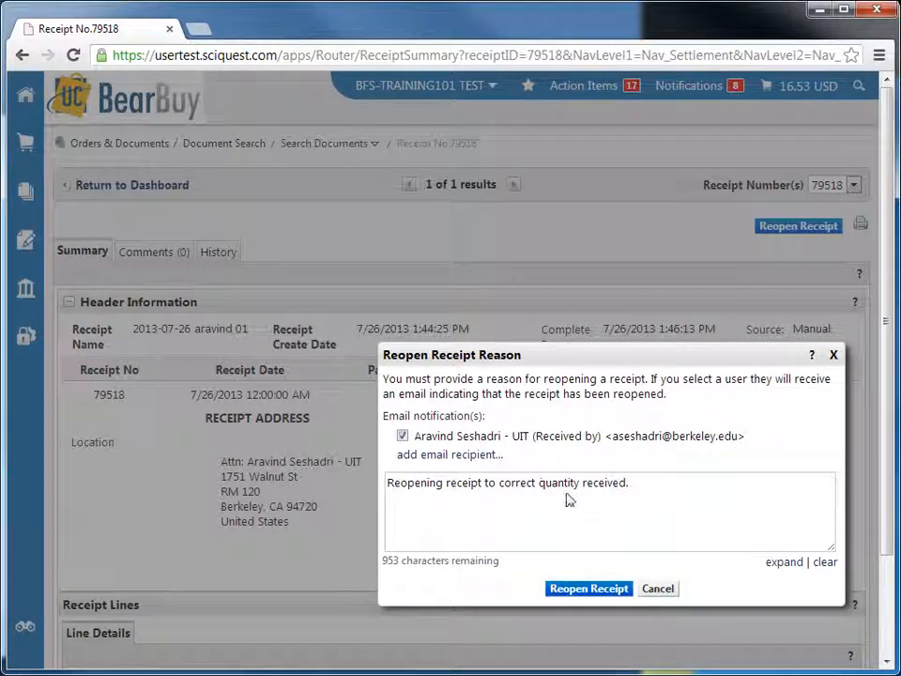
click(595, 588)
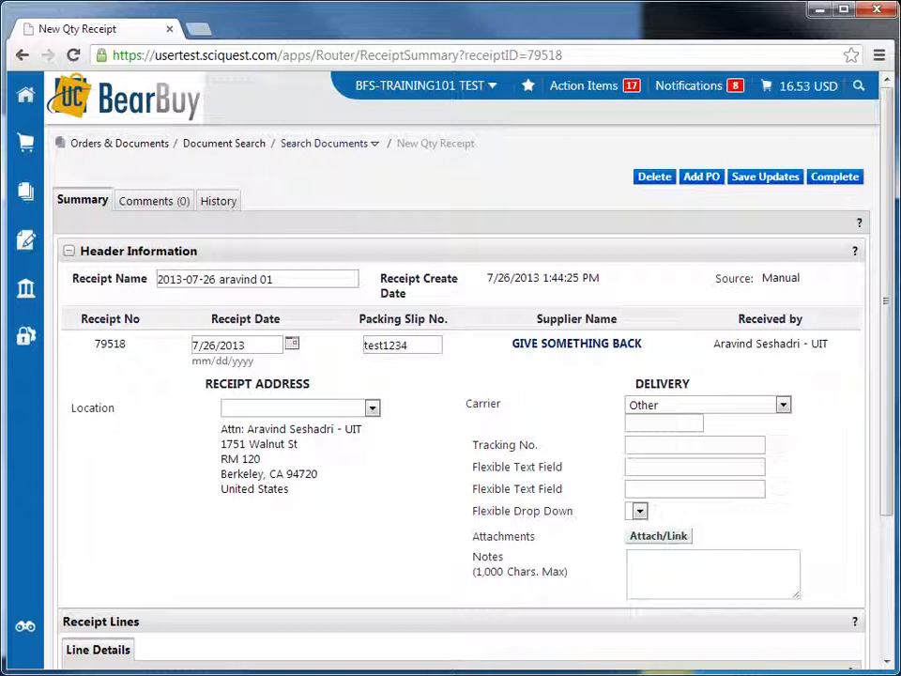
Step: Set the received quantity of the C540N COLOR LASER PRINTER line to 1, then save and complete the receipt
scroll(820, 475, down, 2)
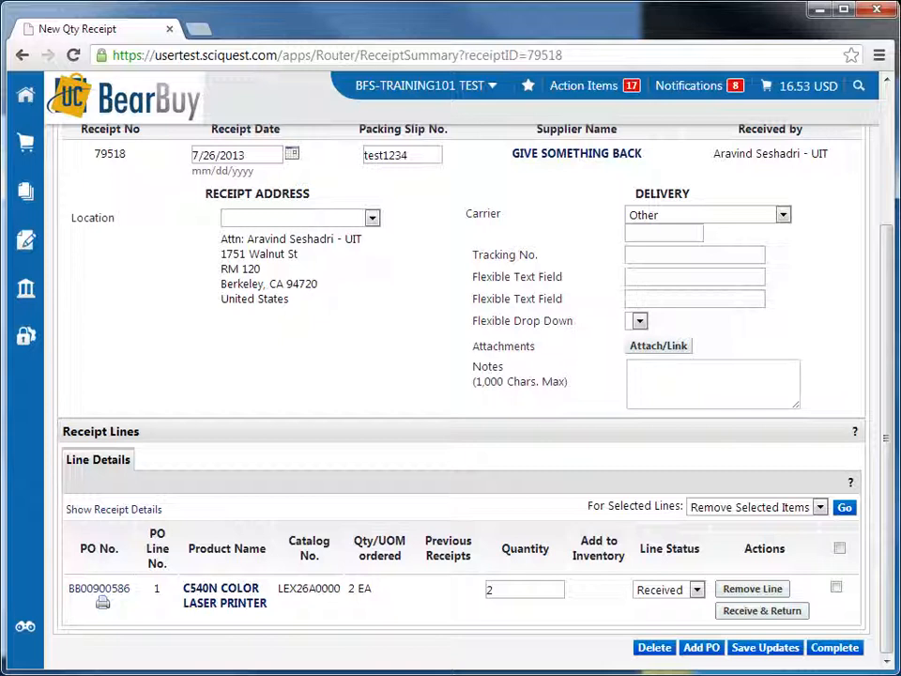
double_click(504, 589)
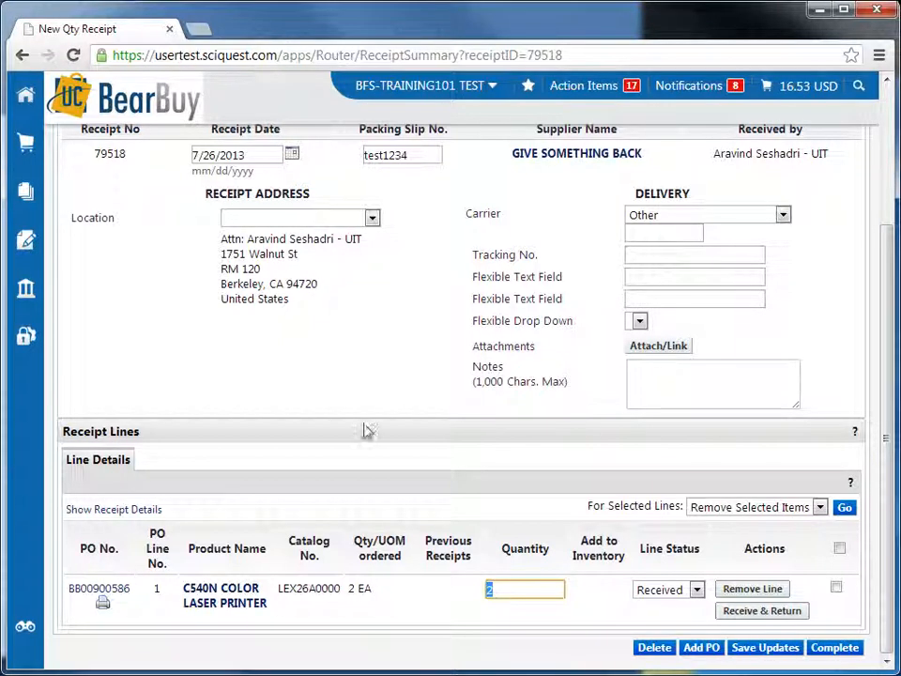
text(1)
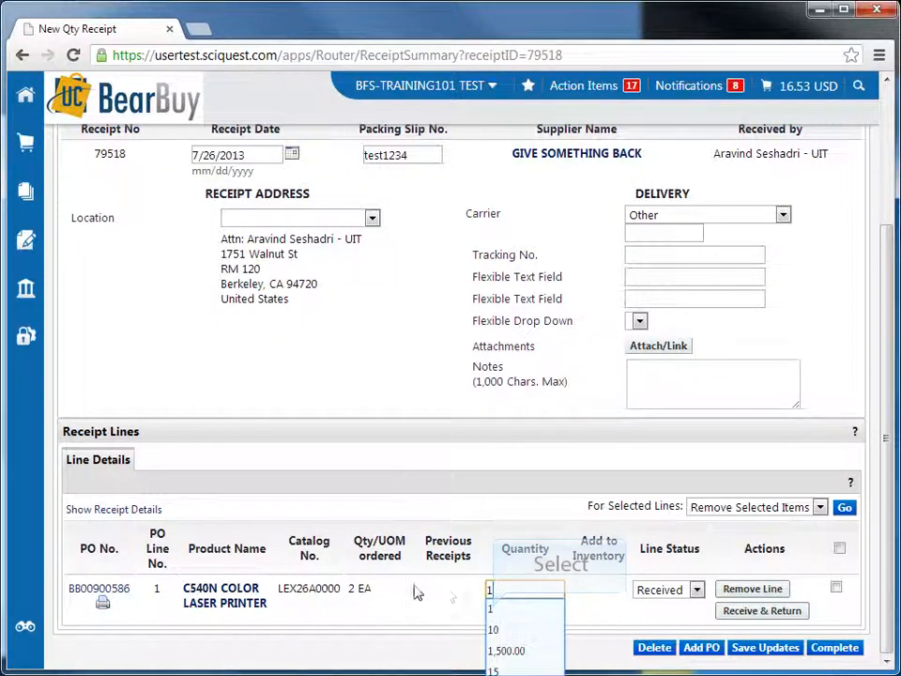
click(493, 610)
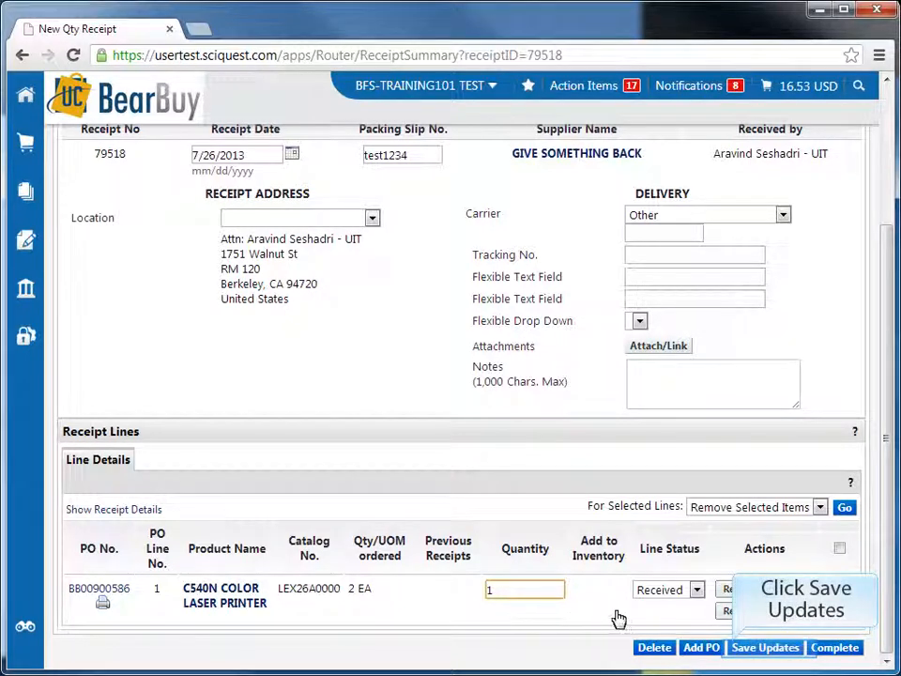
click(747, 648)
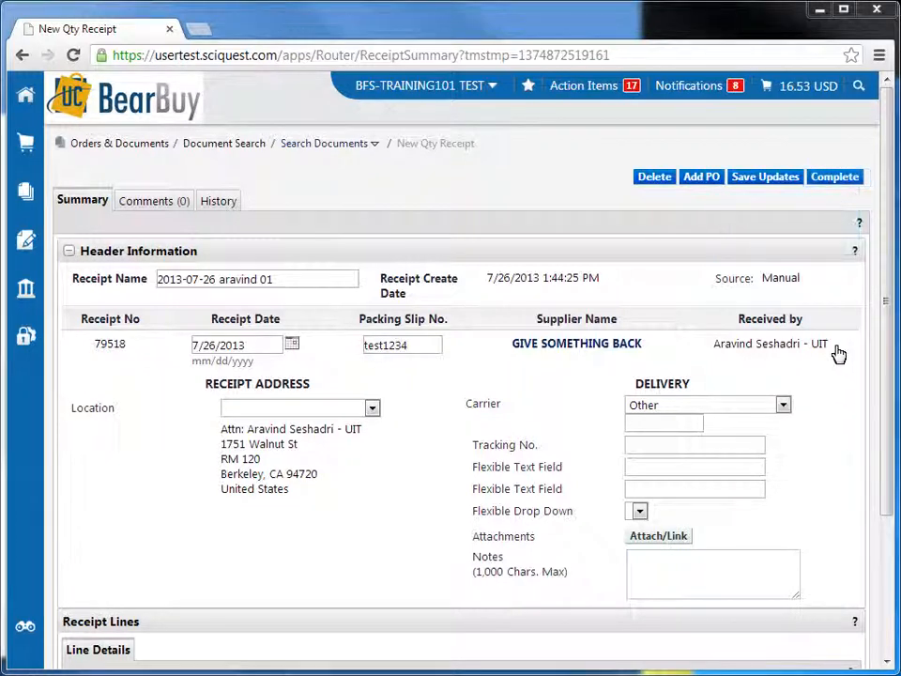
click(836, 179)
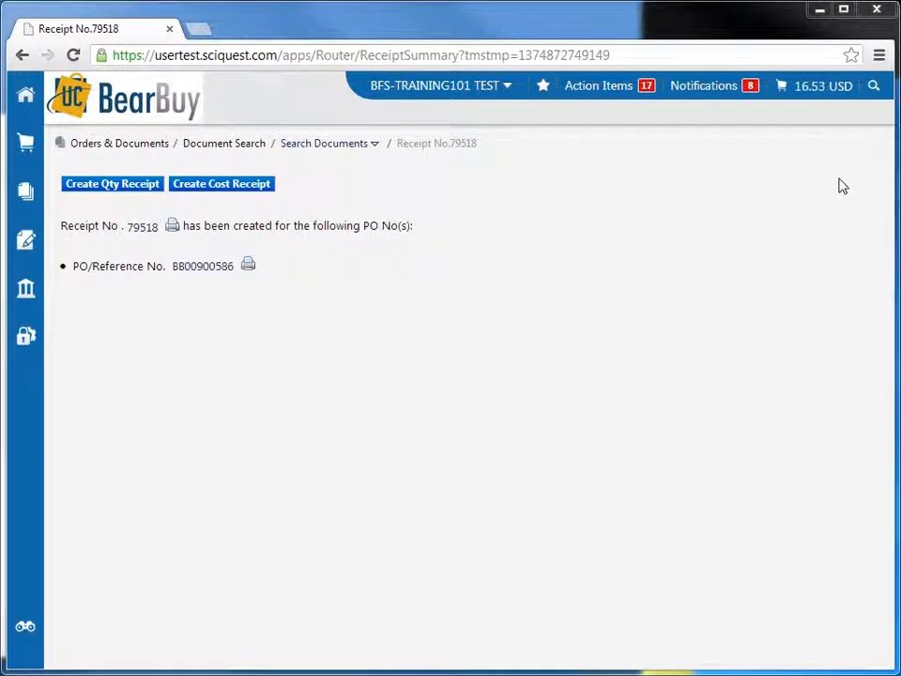